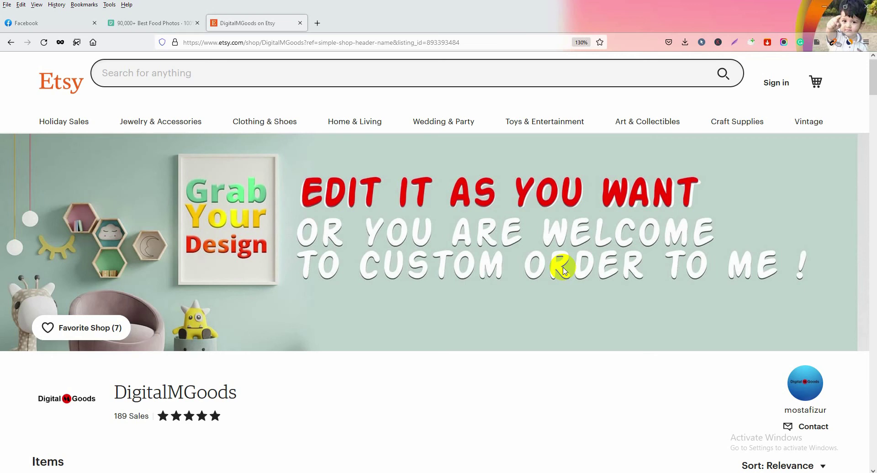
Step: Browse the DigitalMGoods Etsy shop's Featured and All Items food menu templates, each USD 2.99
scroll(565, 271, "down", 3)
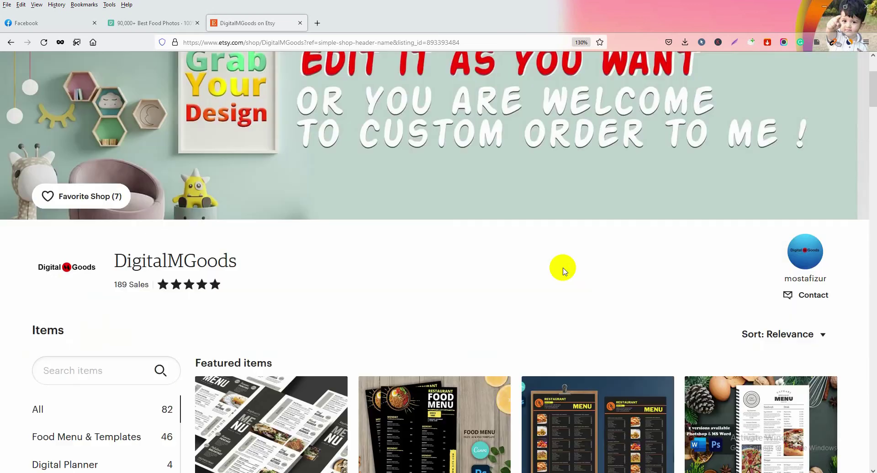
scroll(564, 271, "down", 4)
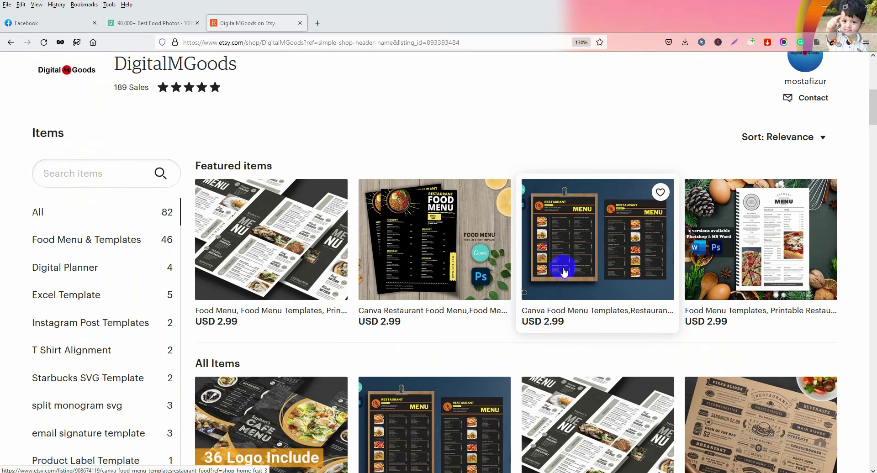
scroll(564, 271, "down", 5)
scroll(585, 285, "down", 4)
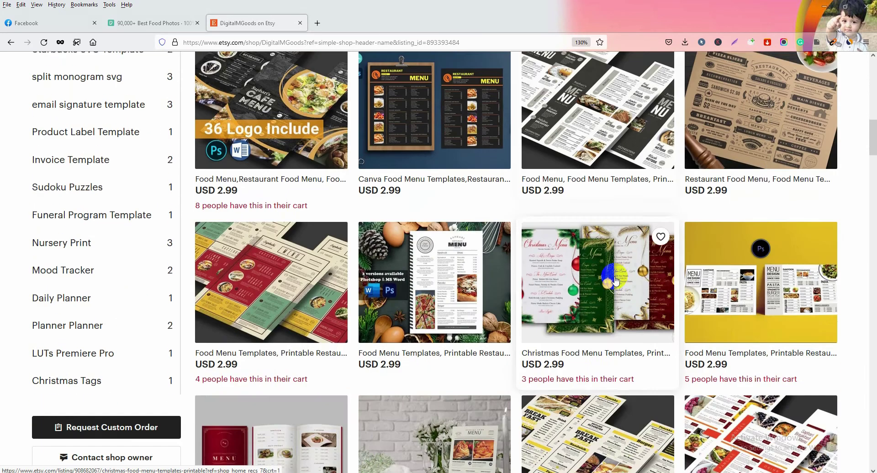
scroll(616, 281, "down", 3)
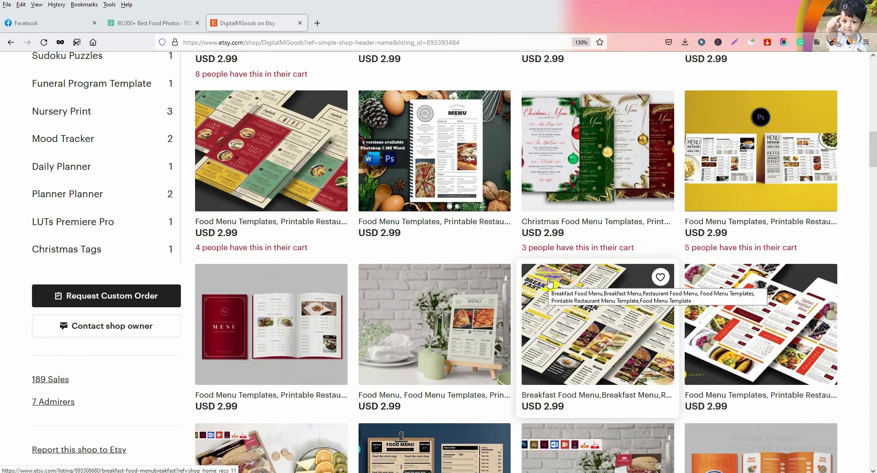
scroll(550, 284, "up", 7)
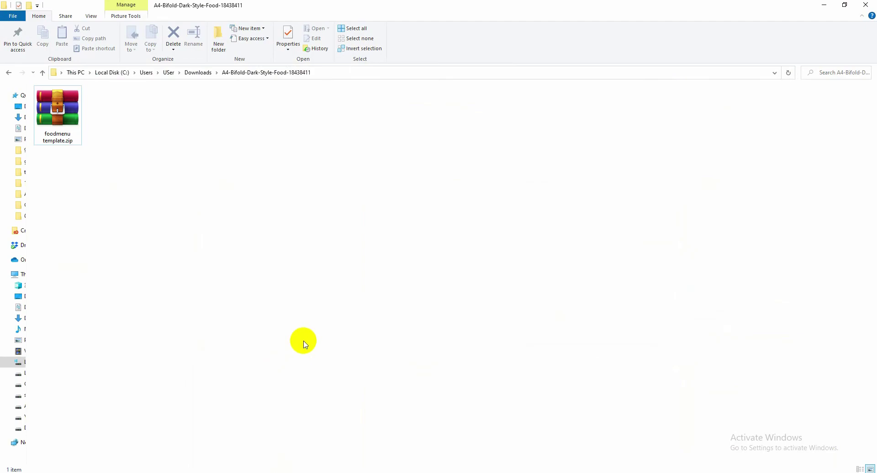
Step: Extract foodmenu template.zip with WinRAR into a foodmenu template folder
left_click(70, 121)
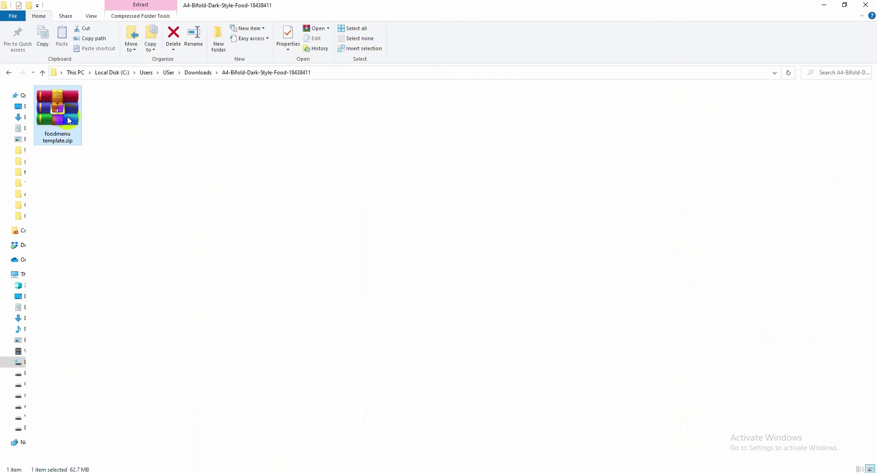
right_click(64, 112)
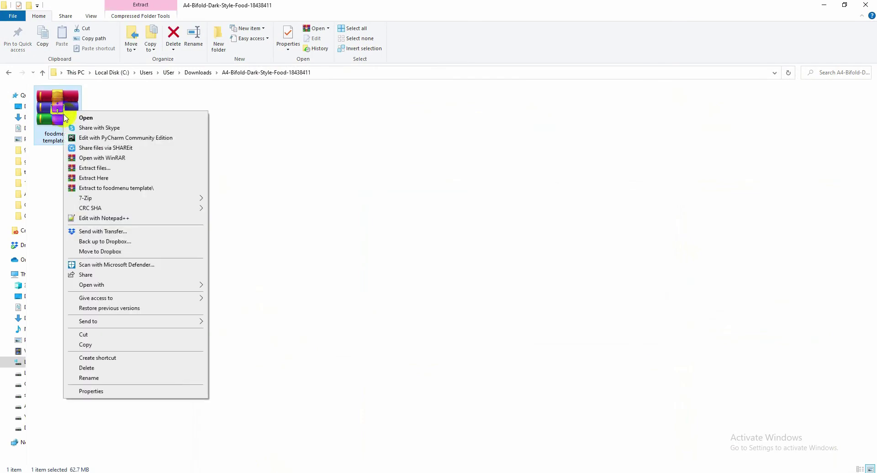
left_click(102, 168)
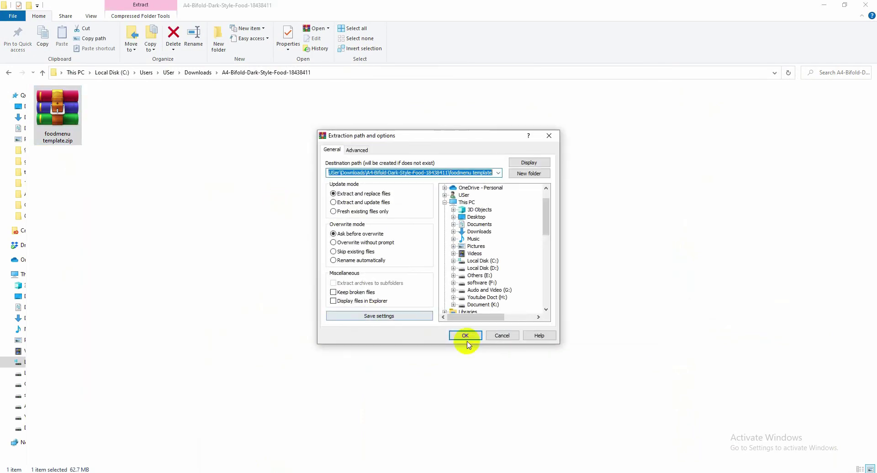
left_click(465, 336)
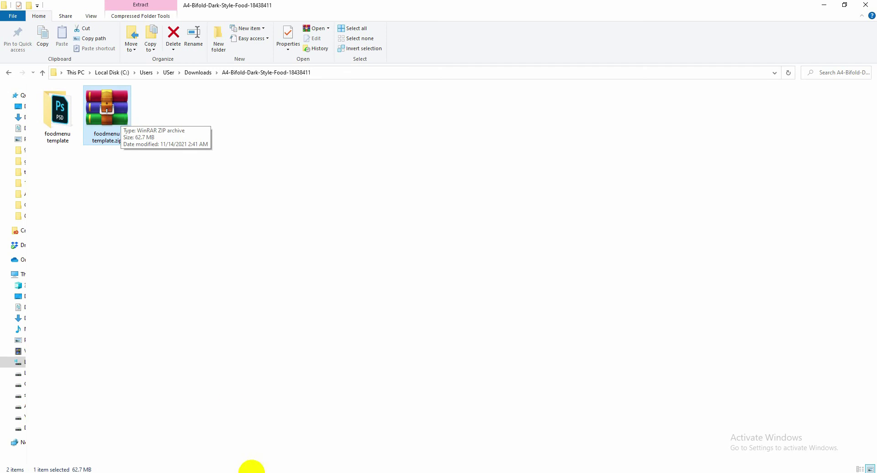
left_click(252, 466)
Step: Search Google for winrar in a new tab and open the official WinRAR 6.02 download page
left_click(319, 22)
left_click(444, 250)
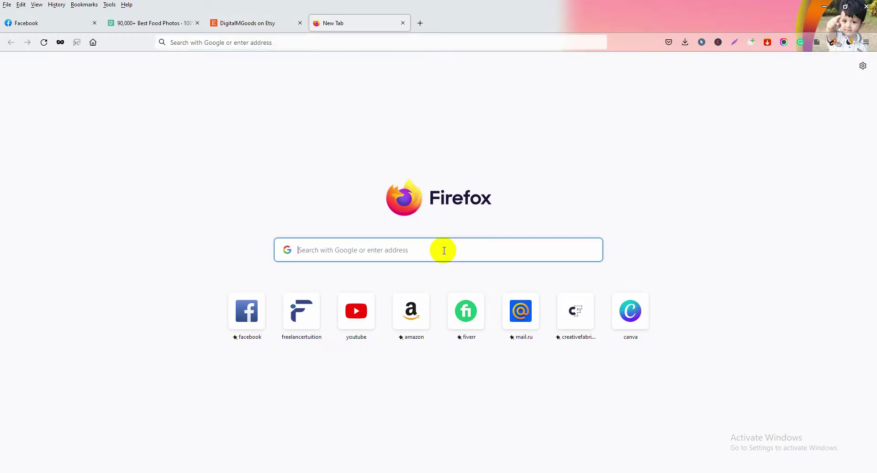
type("winrar")
key("Return")
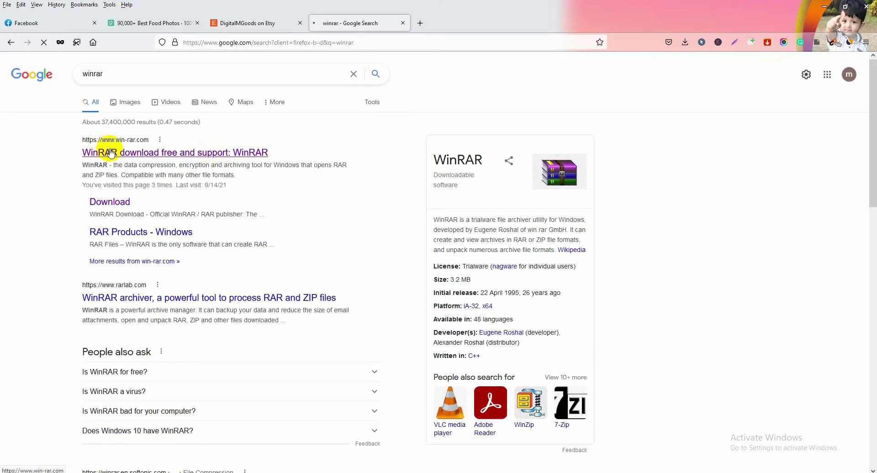
left_click(111, 153)
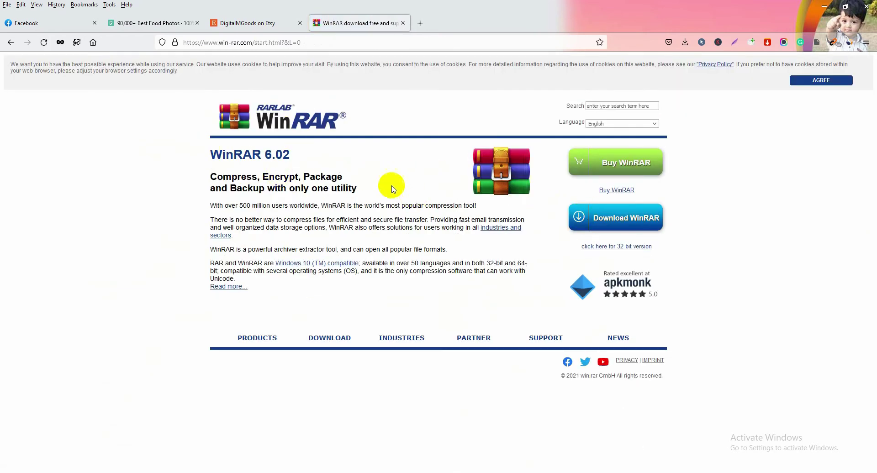
left_click(249, 472)
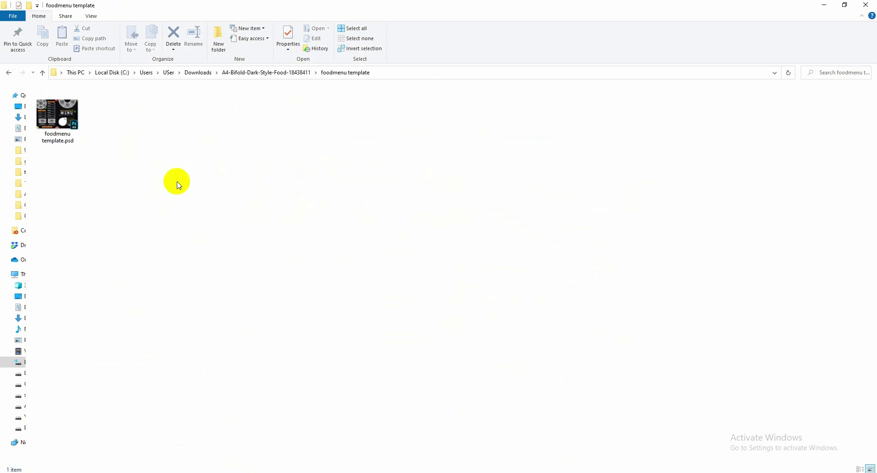
Step: Open foodmenu template.psd from File Explorer in Photoshop
left_click(65, 124)
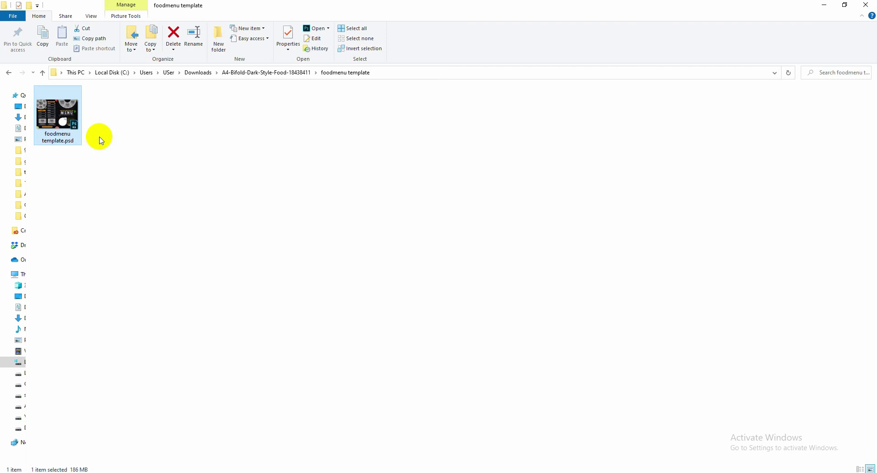
double_click(66, 121)
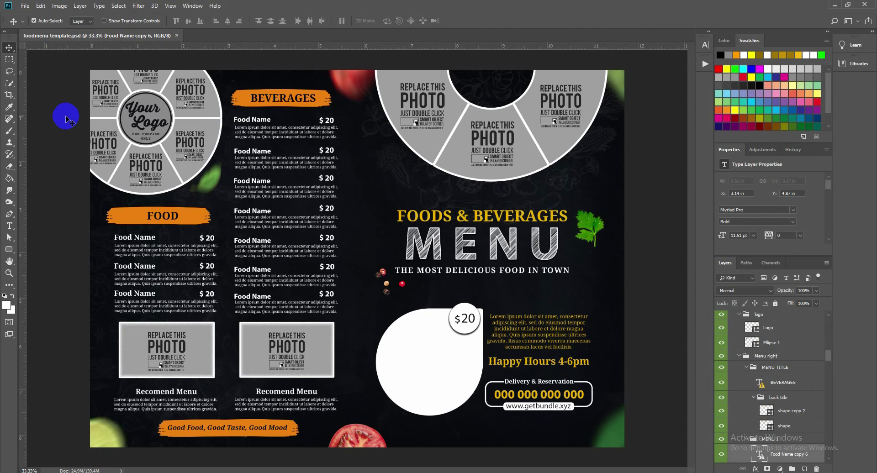
left_click(192, 6)
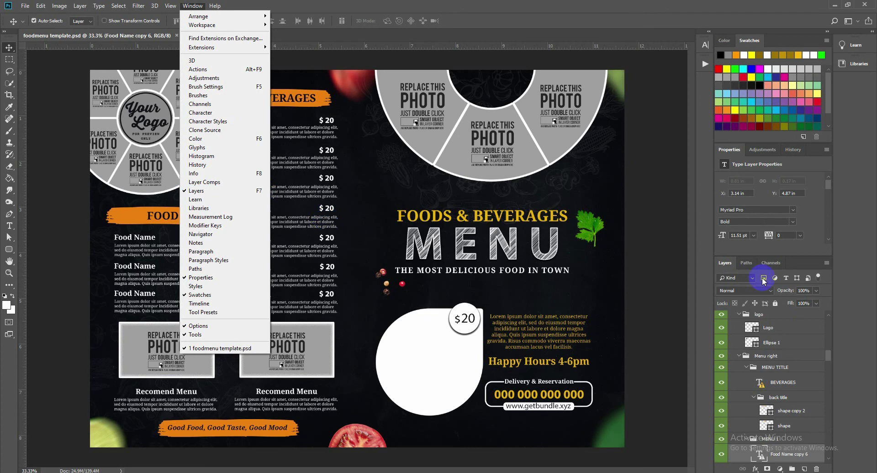
left_click(676, 261)
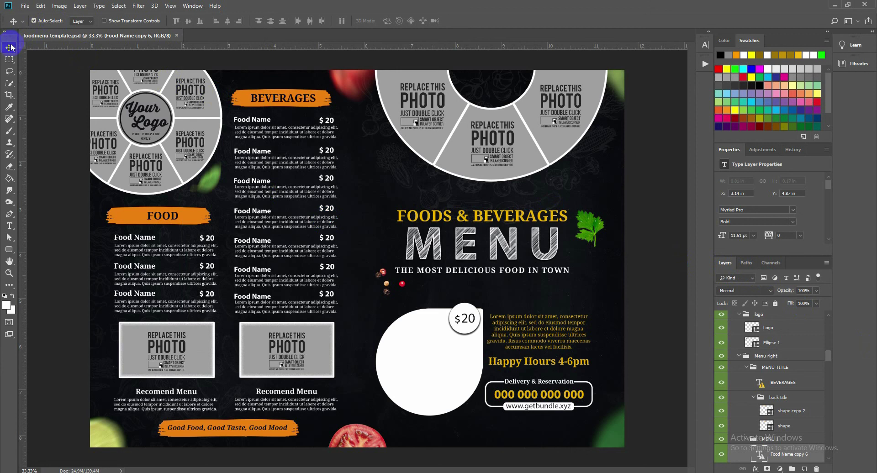
left_click(33, 21)
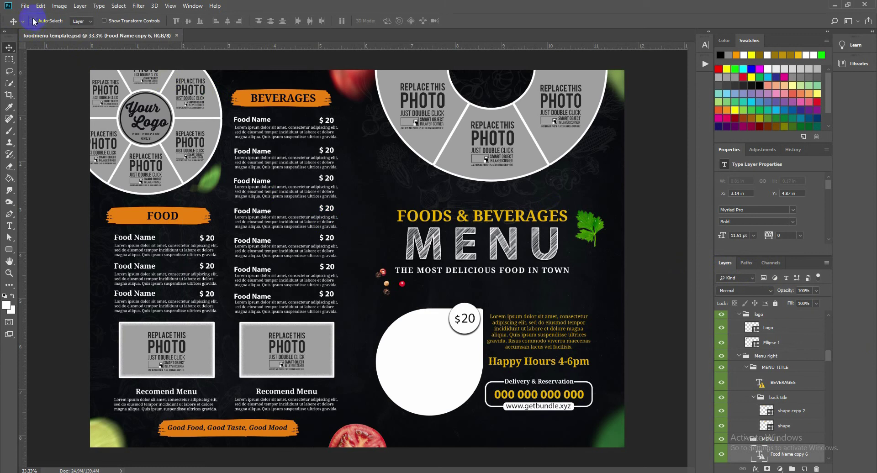
left_click(34, 21)
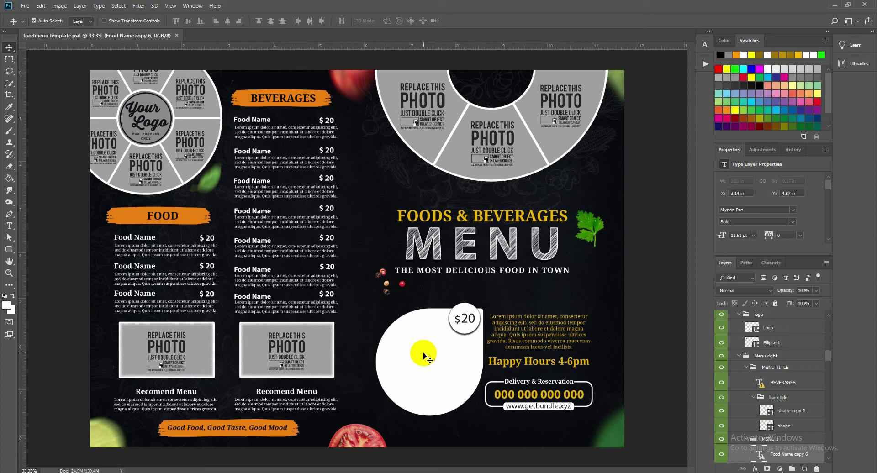
Step: Select the Replace me Please smart object layer and open its .psb contents
left_click(424, 359)
left_click(424, 359)
scroll(776, 388, "down", 1)
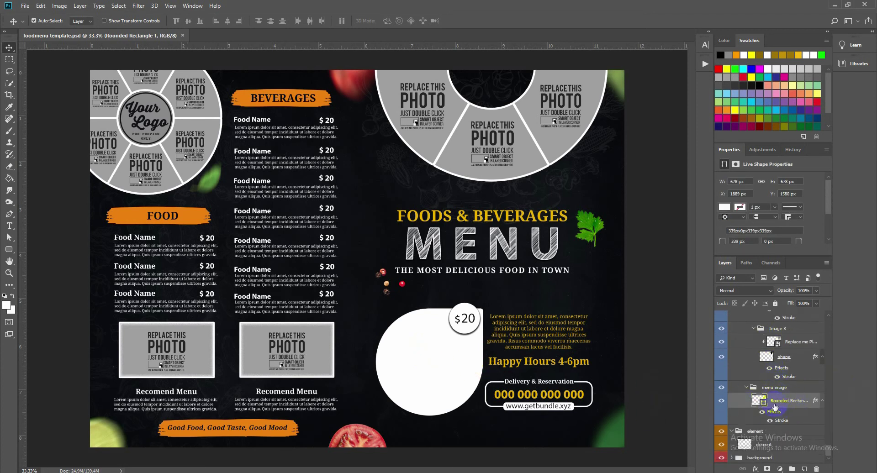
left_click(498, 146)
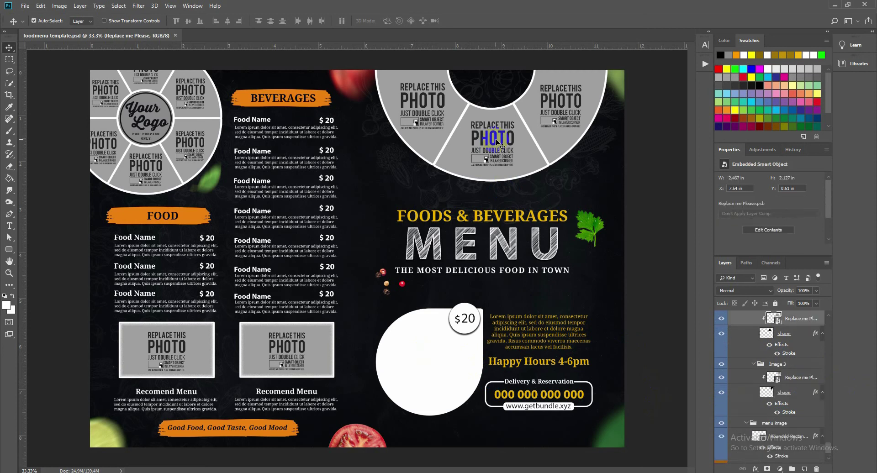
left_click(772, 319)
double_click(772, 319)
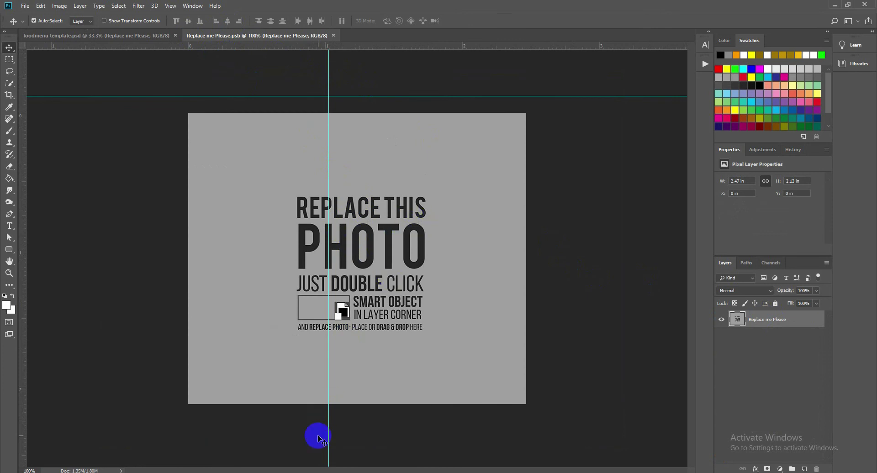
Step: Open the Salad On A Plate photo from the Pexels food results and copy the image
mouse_move(284, 470)
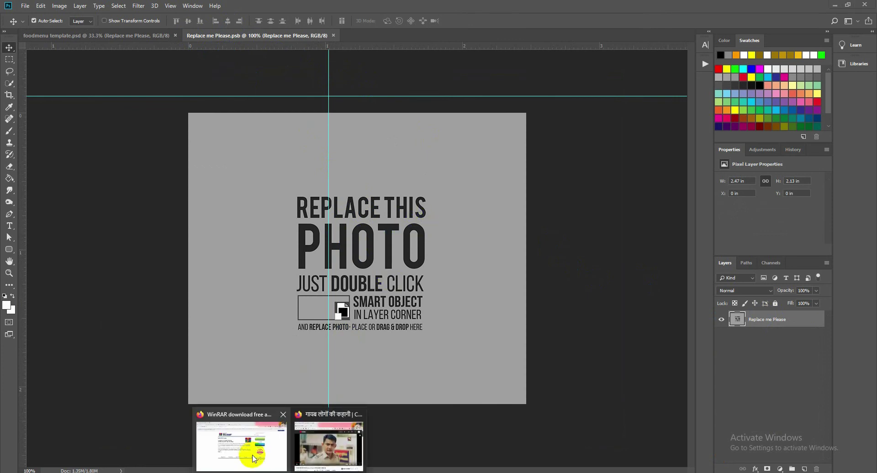
left_click(244, 457)
left_click(170, 26)
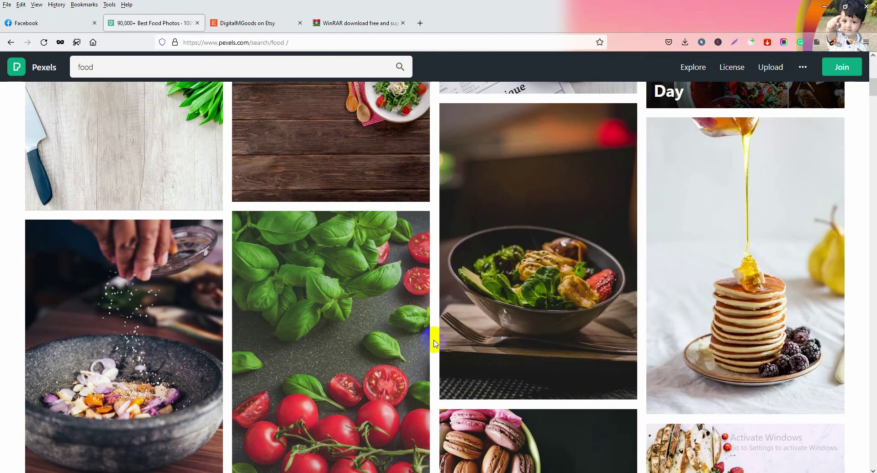
scroll(525, 351, "down", 2)
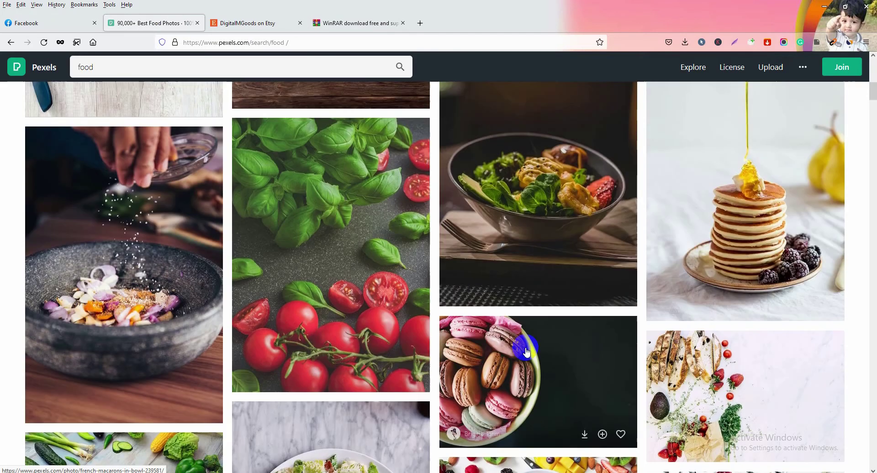
scroll(525, 351, "down", 4)
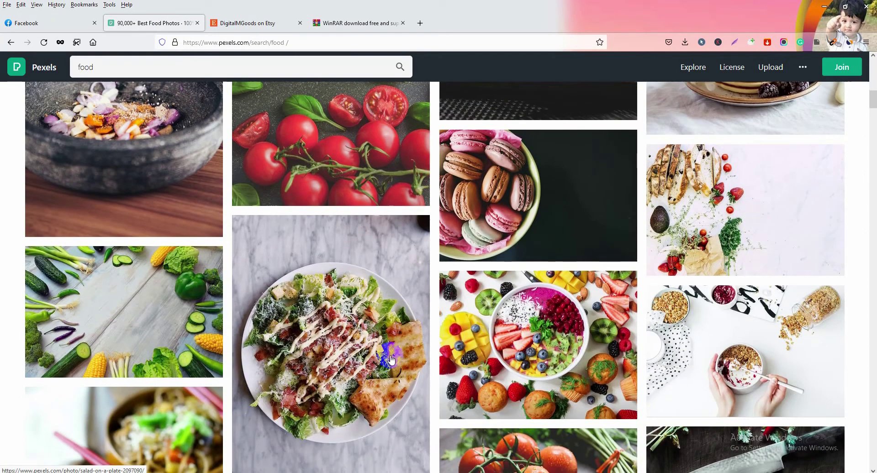
left_click(365, 338)
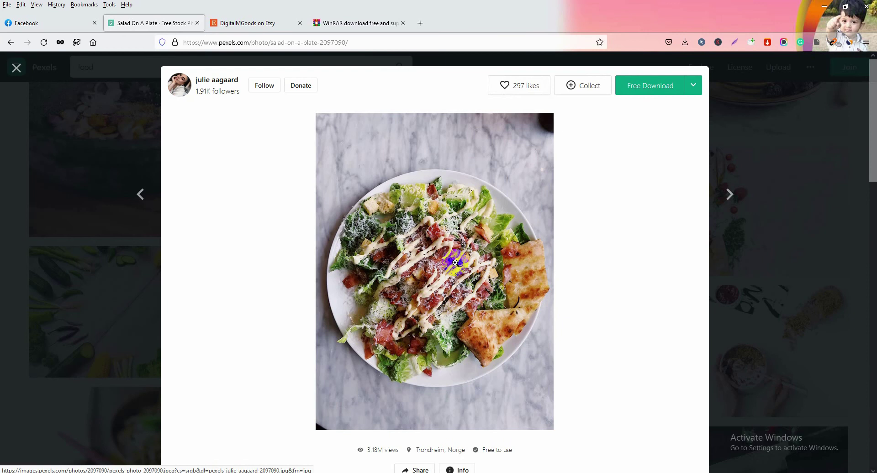
right_click(451, 256)
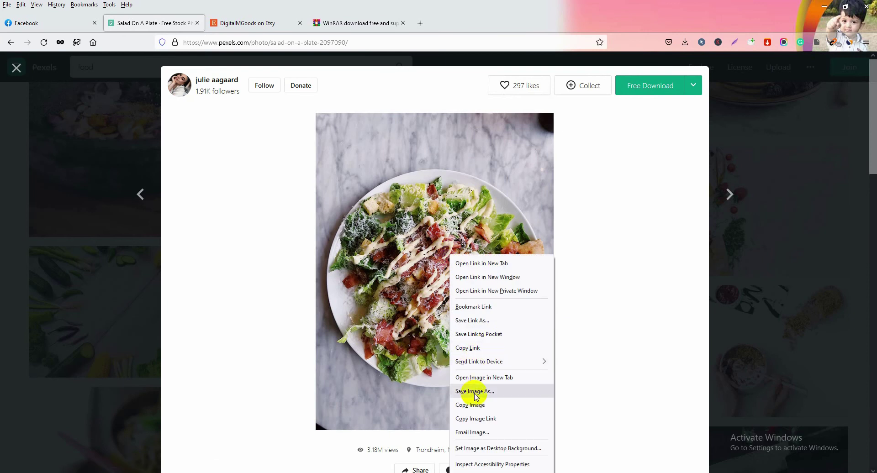
left_click(471, 405)
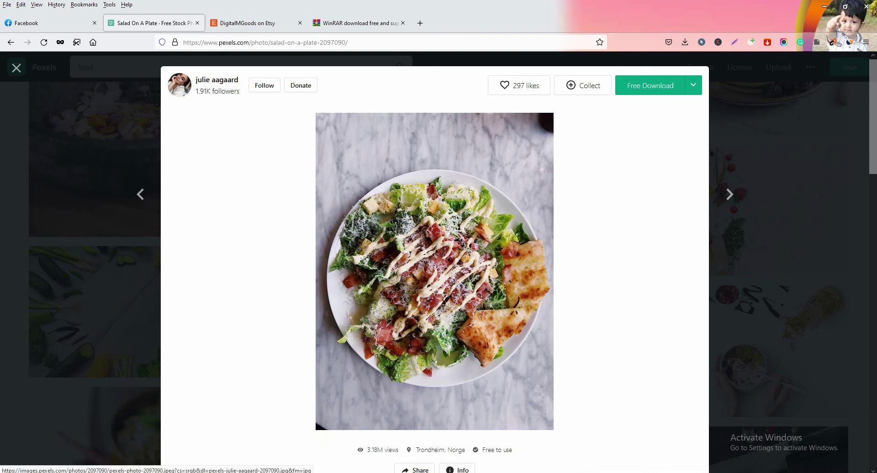
Step: Paste the salad photo into Replace me Please.psb as Layer 1 and shift it up-left
key("alt+Tab")
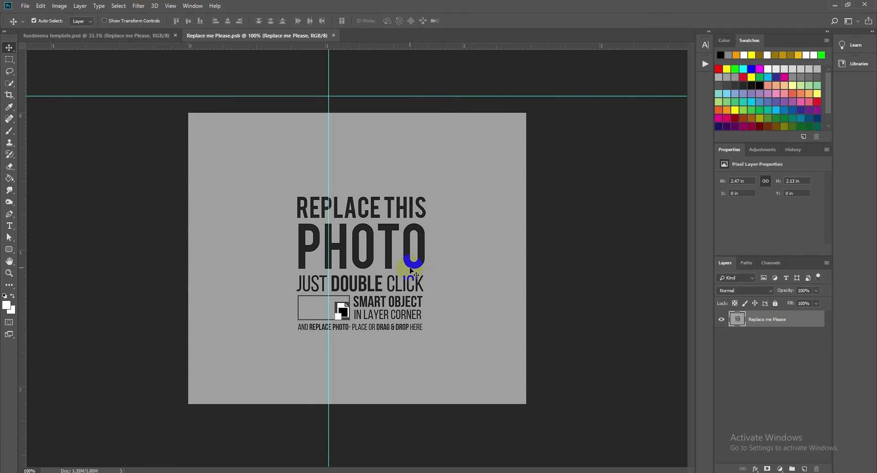
key("ctrl")
key("ctrl+v")
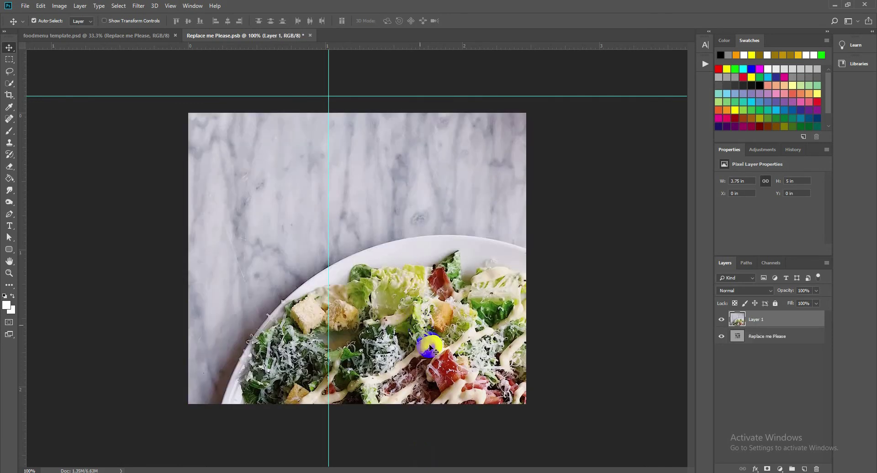
left_click_drag(434, 348, 398, 269)
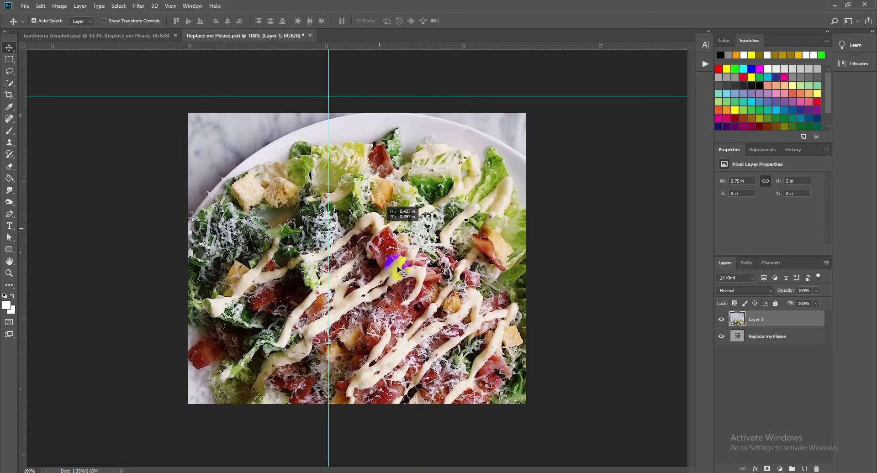
left_click(41, 6)
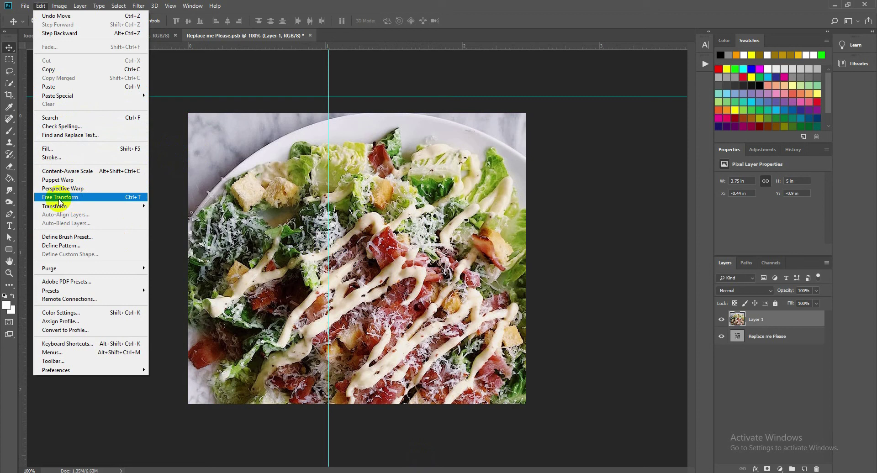
Step: Free-transform the salad photo to about 69% so the whole plate fits, then commit
left_click(76, 201)
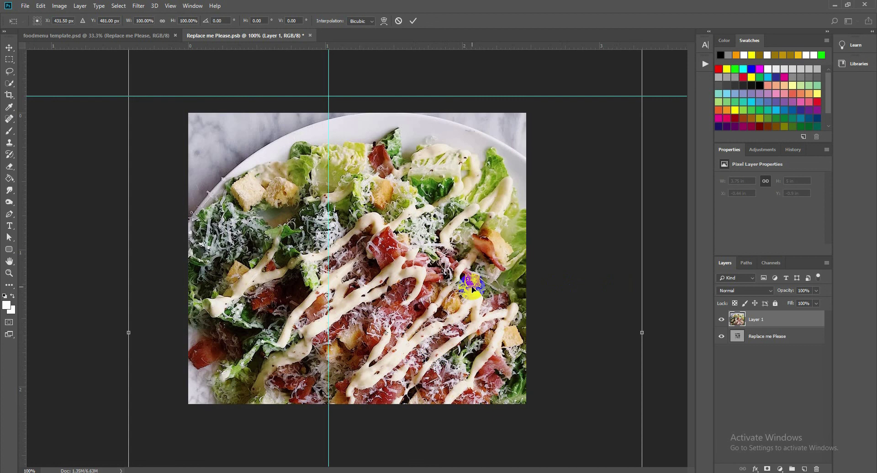
scroll(473, 288, "down", 3)
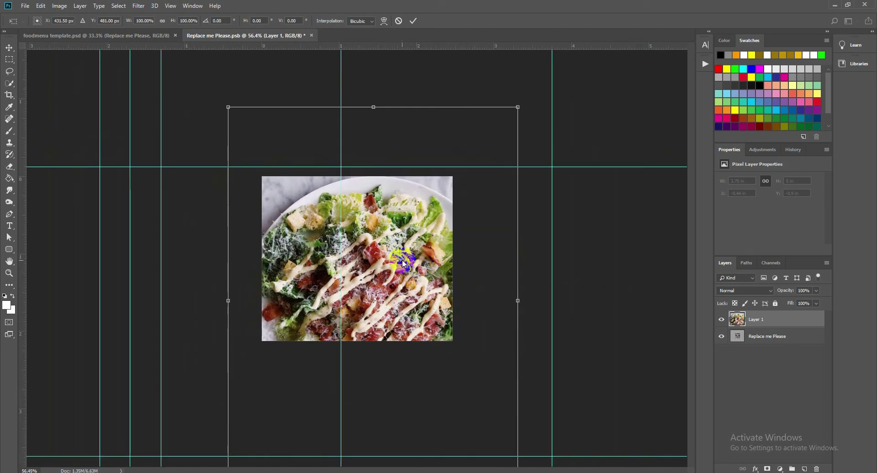
scroll(406, 259, "down", 1)
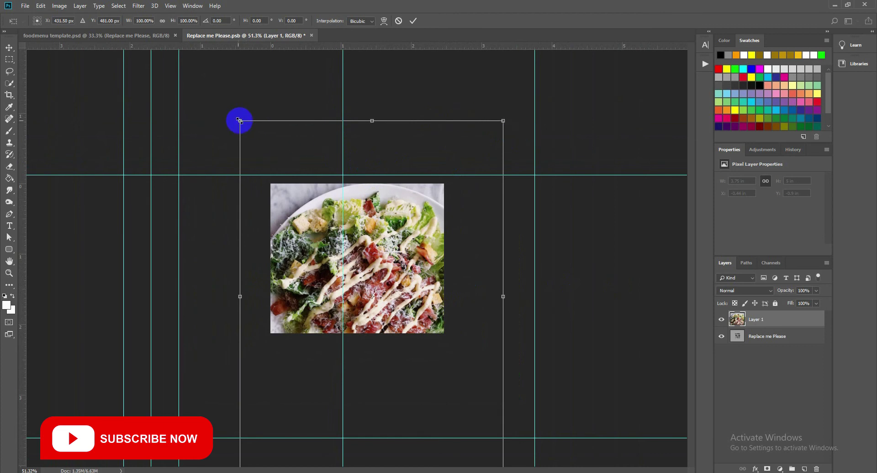
left_click_drag(240, 121, 287, 216)
left_click_drag(374, 318, 417, 343)
left_click_drag(417, 290, 428, 265)
left_click_drag(430, 355, 448, 377)
left_click_drag(274, 146, 268, 132)
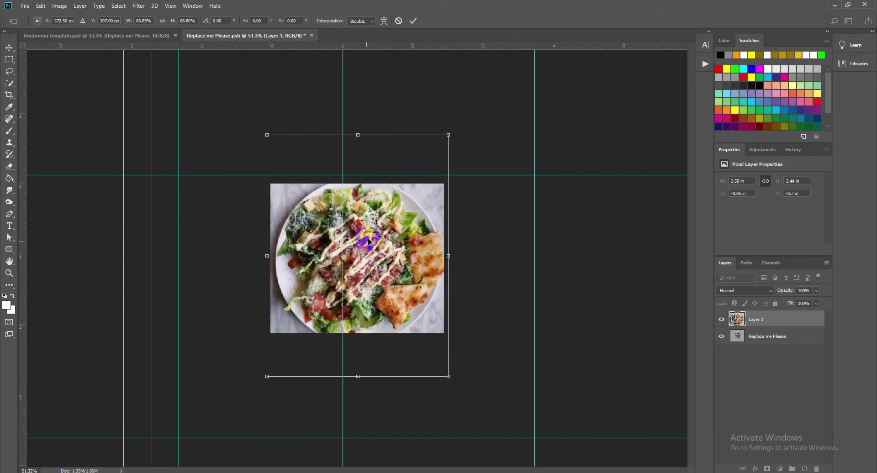
left_click_drag(361, 236, 362, 231)
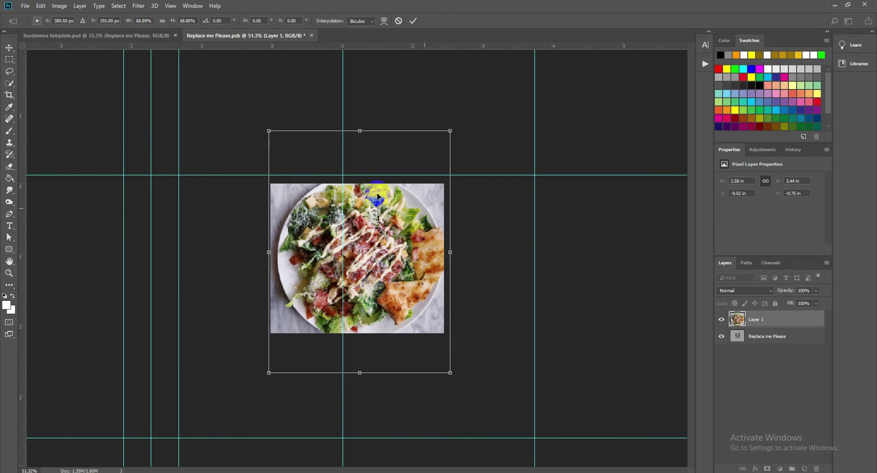
left_click(414, 21)
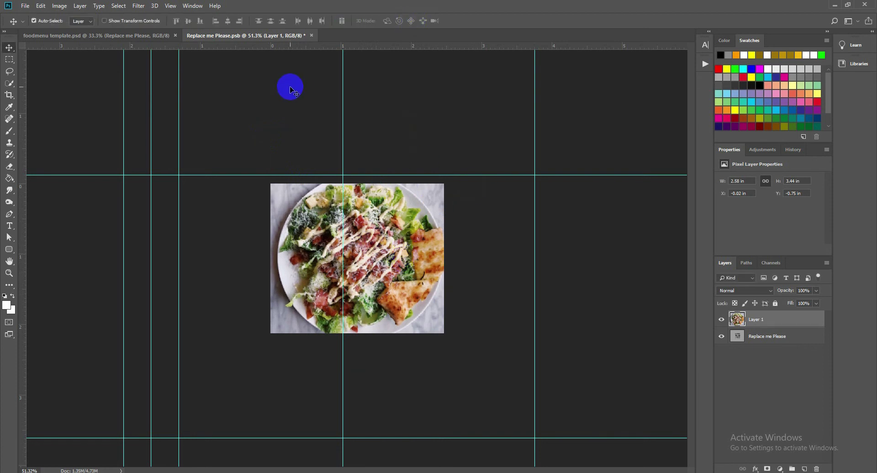
Step: Save the smart object so the salad fills the menu's top circle
key("ctrl")
left_click(41, 6)
mouse_move(25, 6)
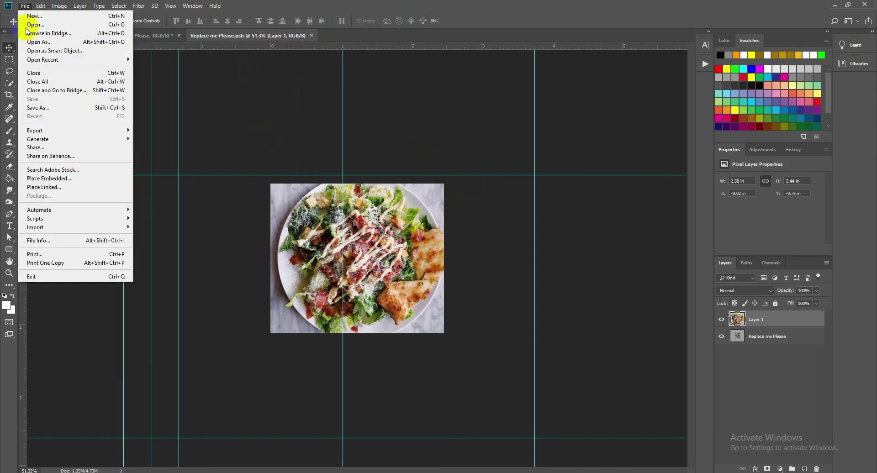
left_click(315, 121)
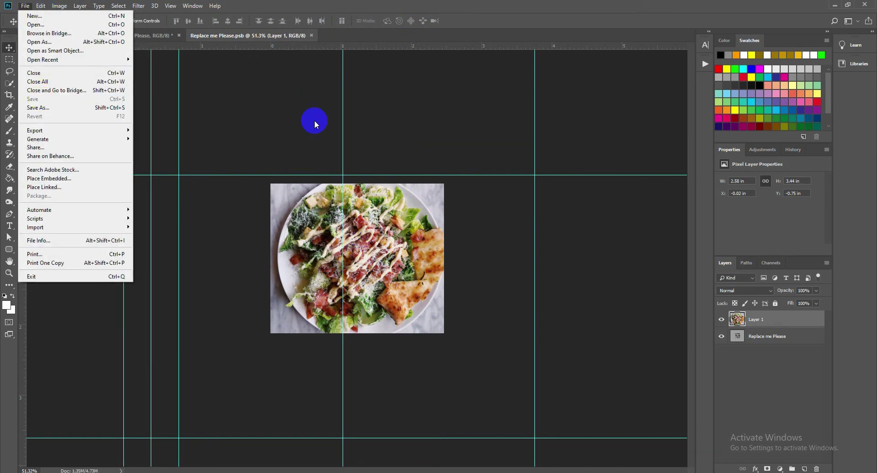
left_click(259, 43)
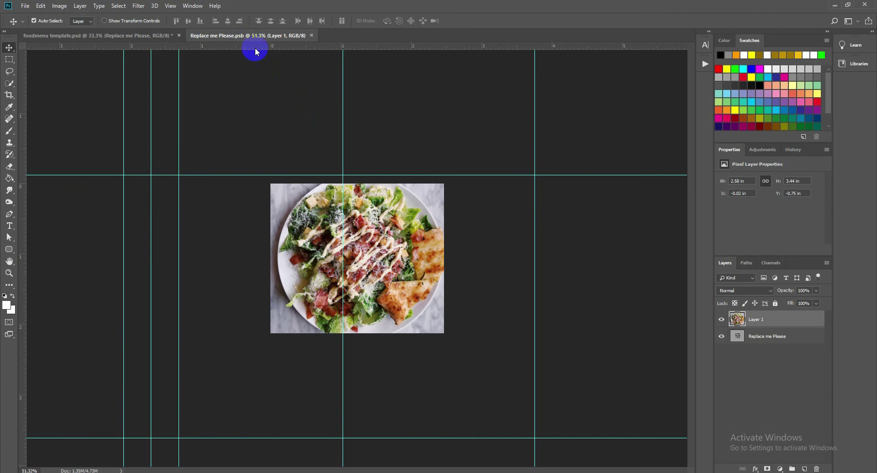
Step: Open the Image 3 placeholder's smart object, Replace me Please1.psb, from the foodmenu template
left_click(132, 37)
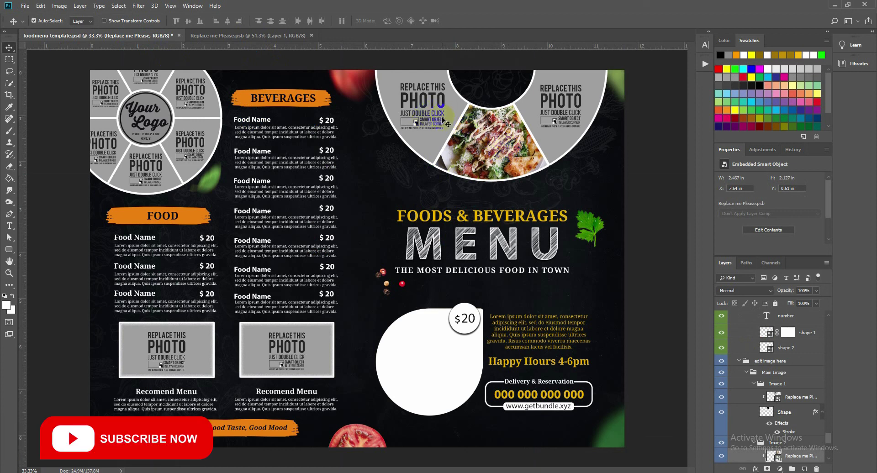
left_click(546, 105)
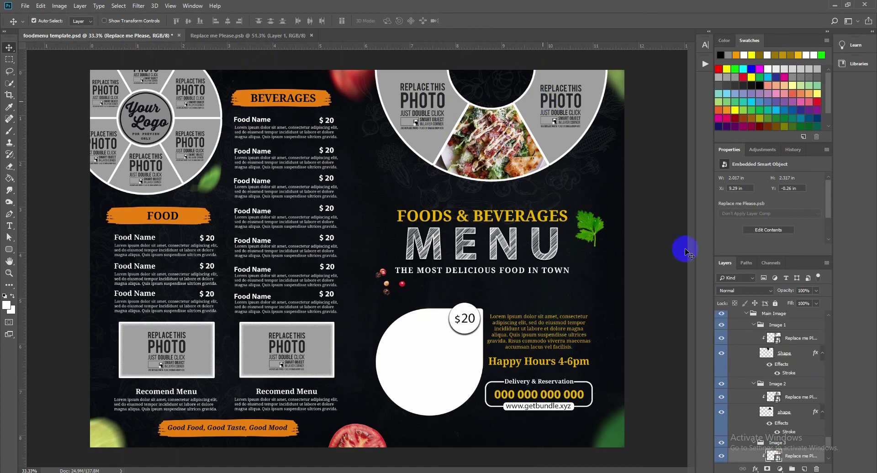
double_click(771, 456)
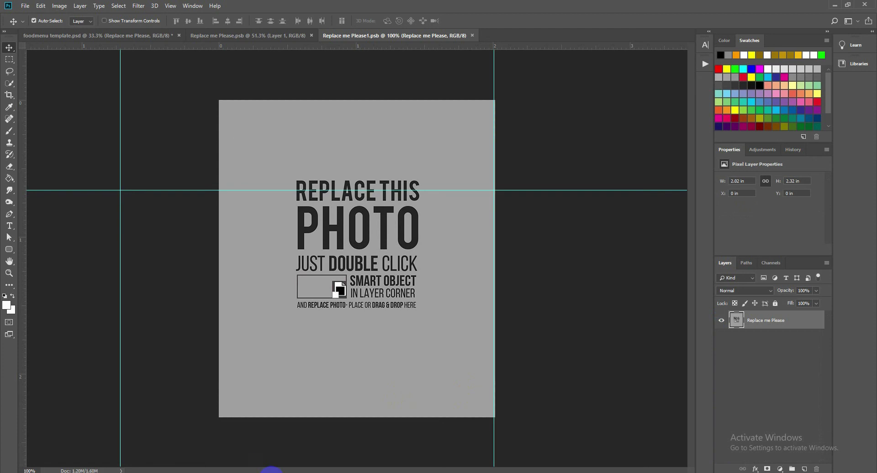
Step: Drag Pexels' Pizza With Tomatoes on Black Surface photo into Replace me Please1.psb as Layer 1
mouse_move(272, 471)
left_click(329, 448)
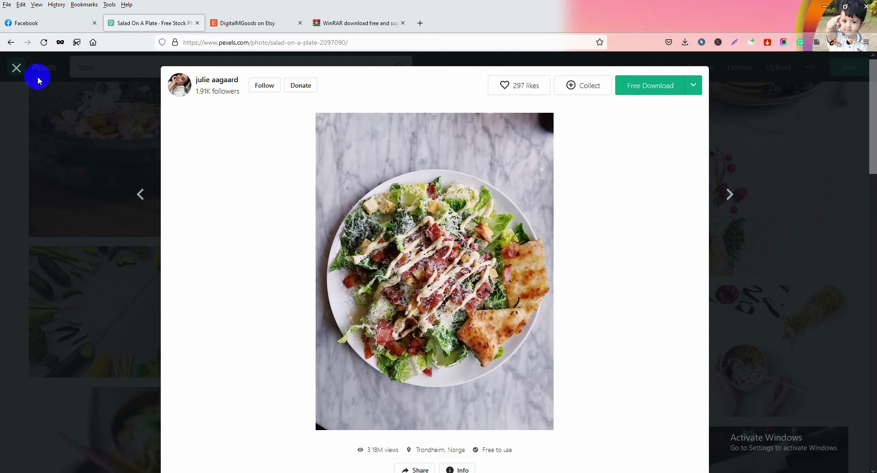
left_click(113, 165)
scroll(471, 338, "down", 10)
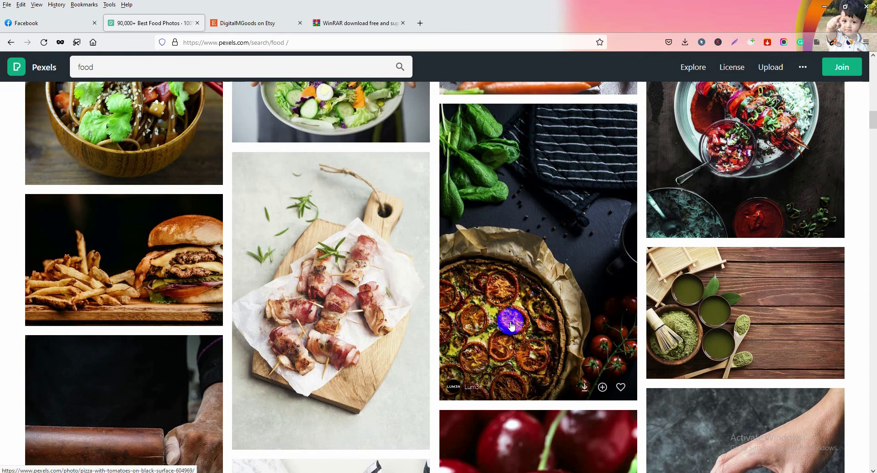
left_click(506, 320)
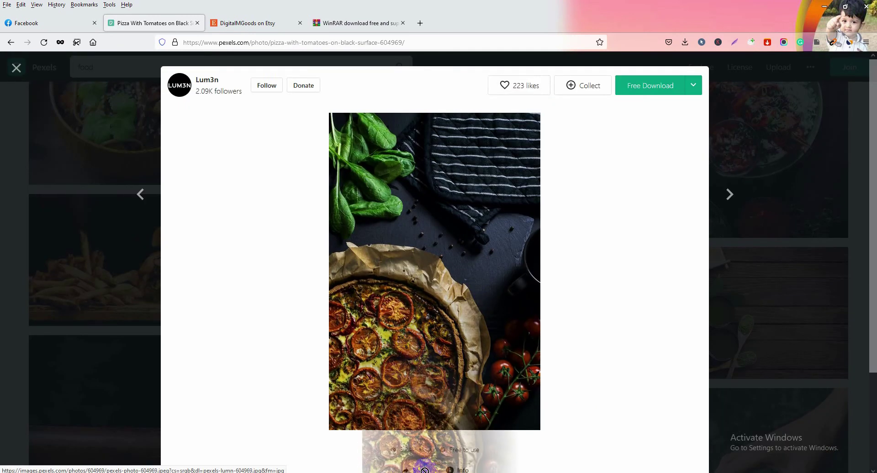
left_click_drag(425, 470, 401, 319)
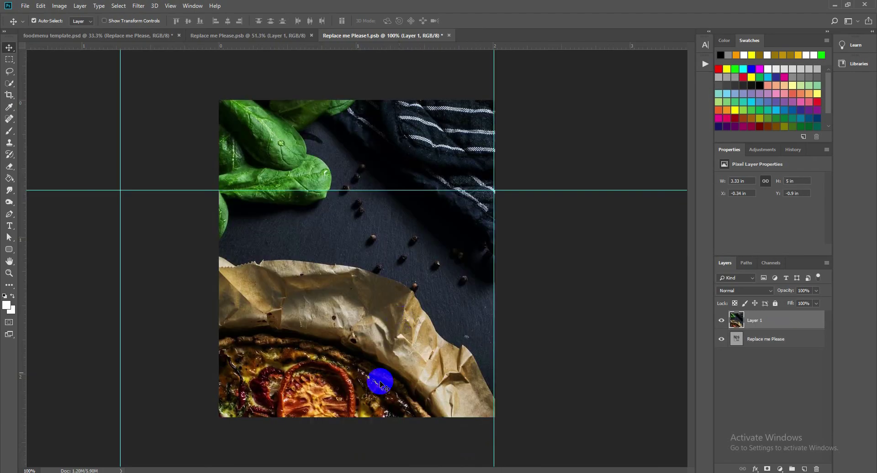
Step: Reposition the pizza photo upward in the smart object, save it, and close Replace me Please1.psb
left_click_drag(382, 385, 366, 319)
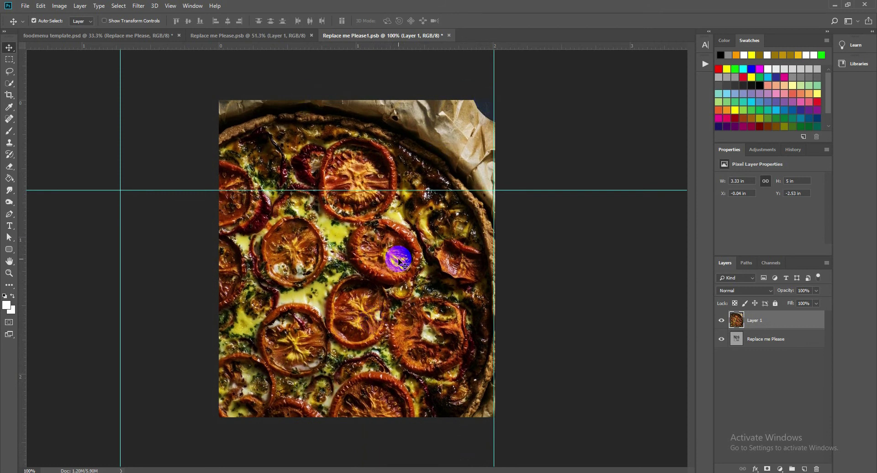
key("ctrl")
key("ctrl+s")
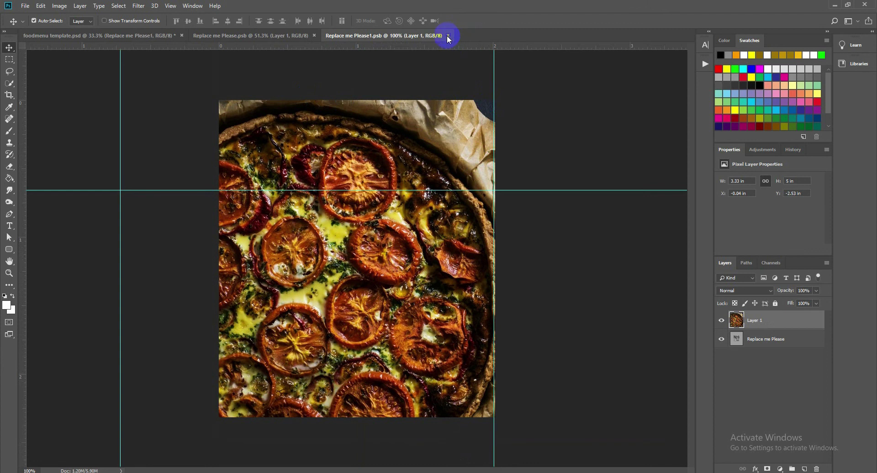
left_click(448, 36)
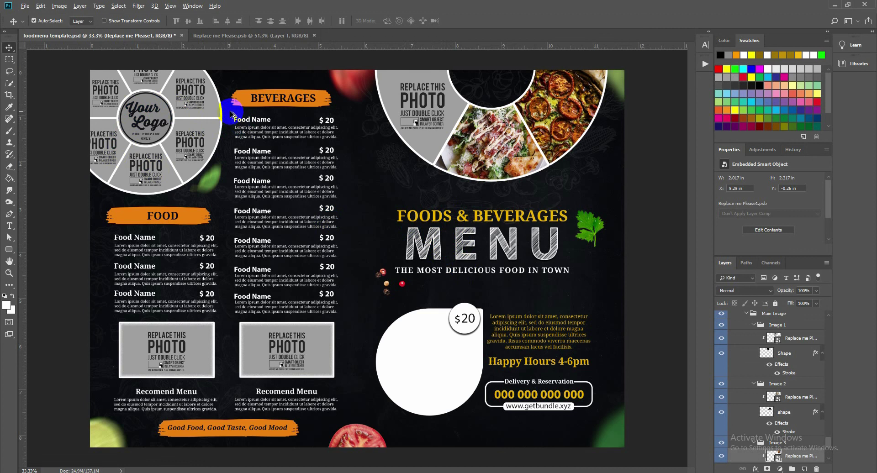
Step: Rename the first beverage heading from Food Name to Pasta Price and nudge it slightly lower
scroll(240, 127, "up", 3)
scroll(218, 92, "up", 4)
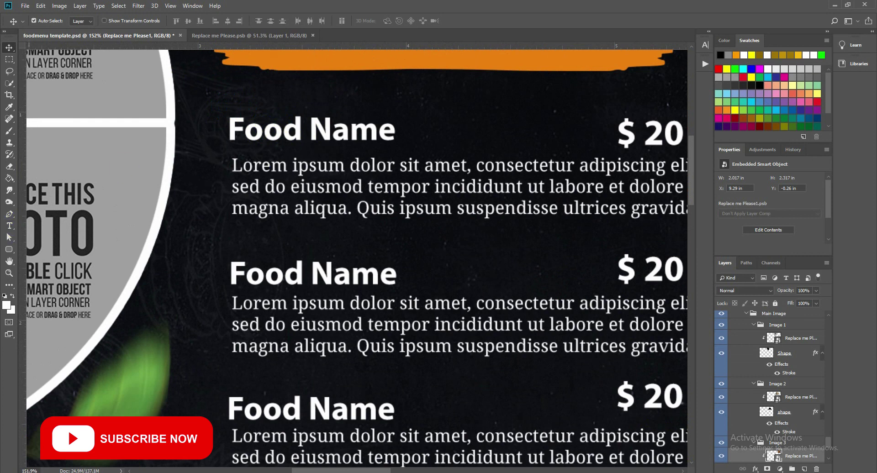
left_click(234, 124)
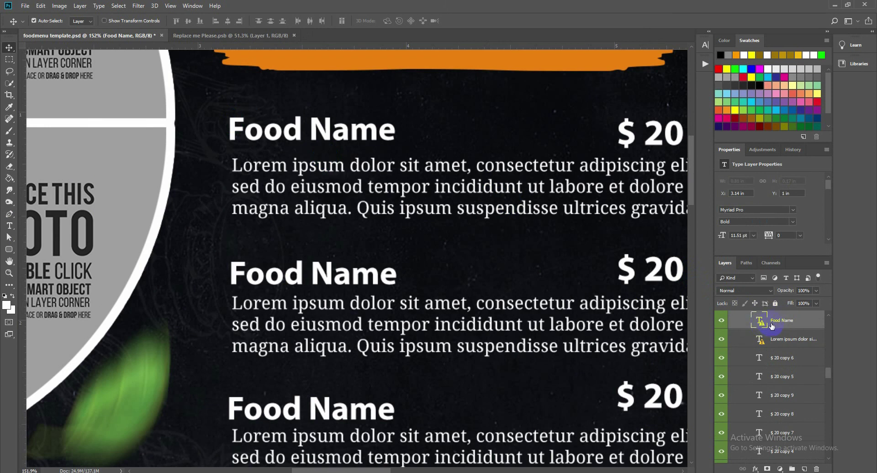
double_click(761, 323)
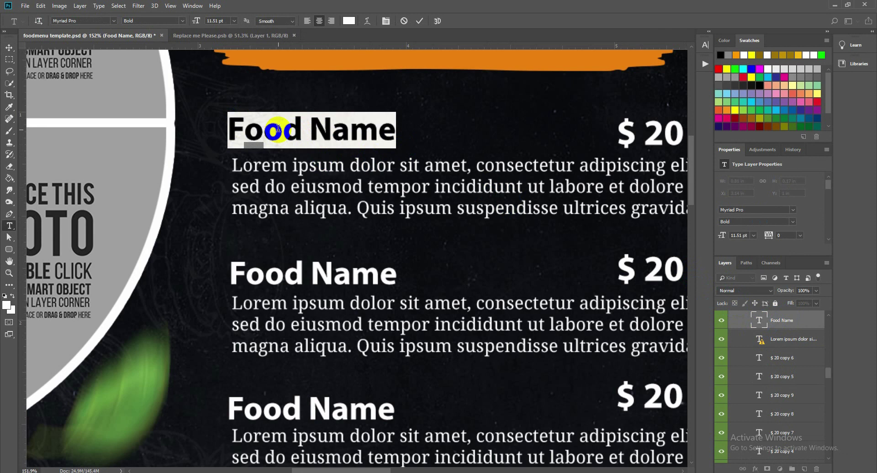
type("Pasta Price")
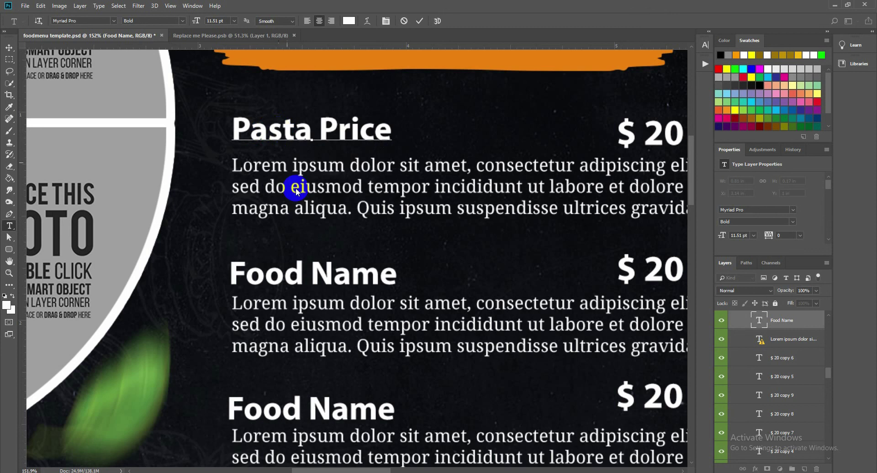
left_click(420, 21)
key("v")
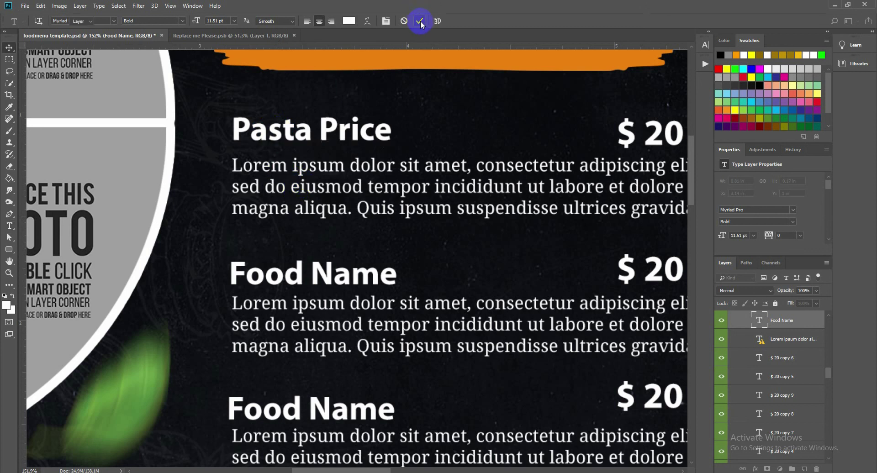
left_click(337, 135)
mouse_move(324, 132)
left_mouse_down()
mouse_move(340, 133)
mouse_move(318, 132)
mouse_move(323, 138)
left_mouse_up()
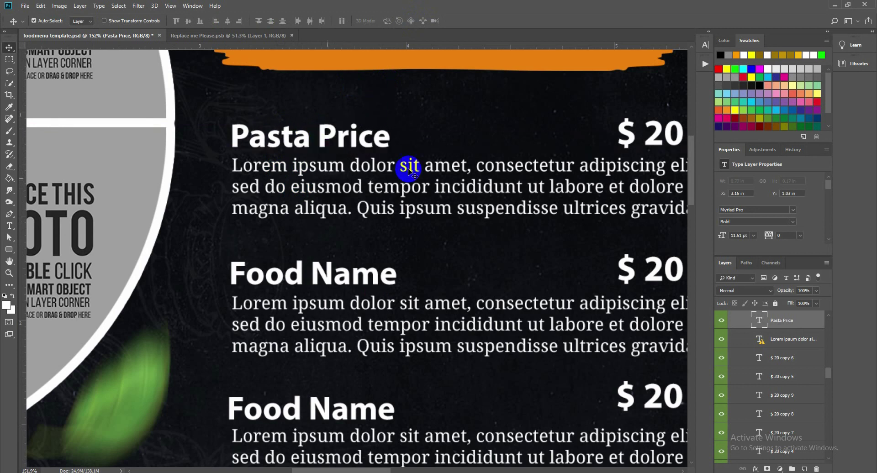
Step: Change the Pasta Price item's price from $ 20 to $ 10, then fit the menu on screen
left_click(661, 135)
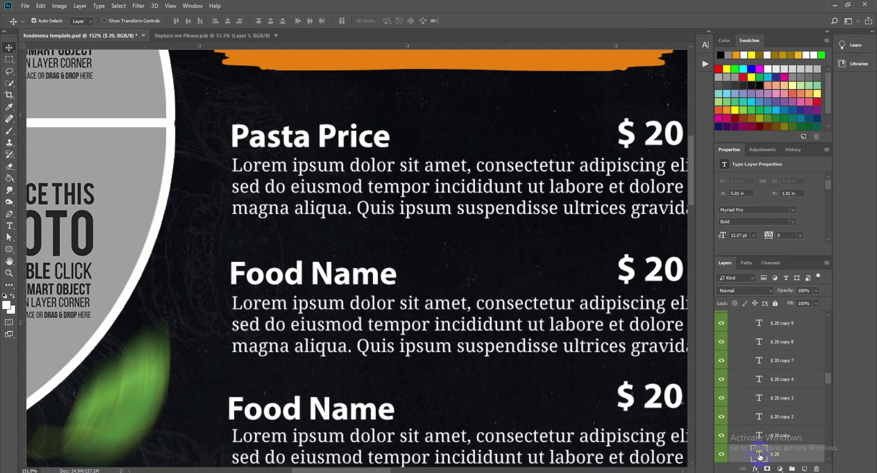
double_click(759, 455)
left_click(662, 134)
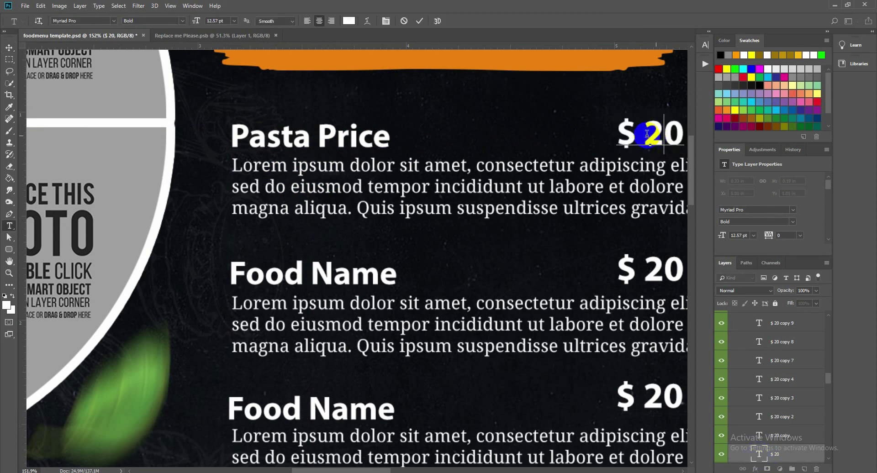
left_click_drag(647, 134, 676, 134)
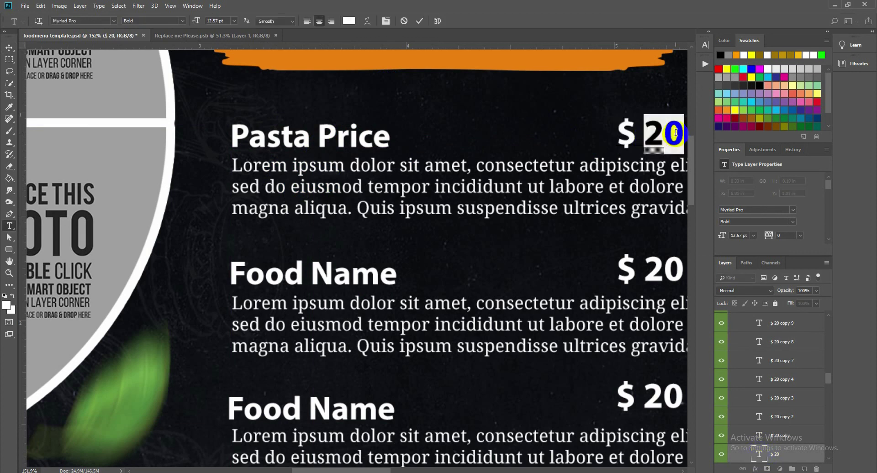
type("10")
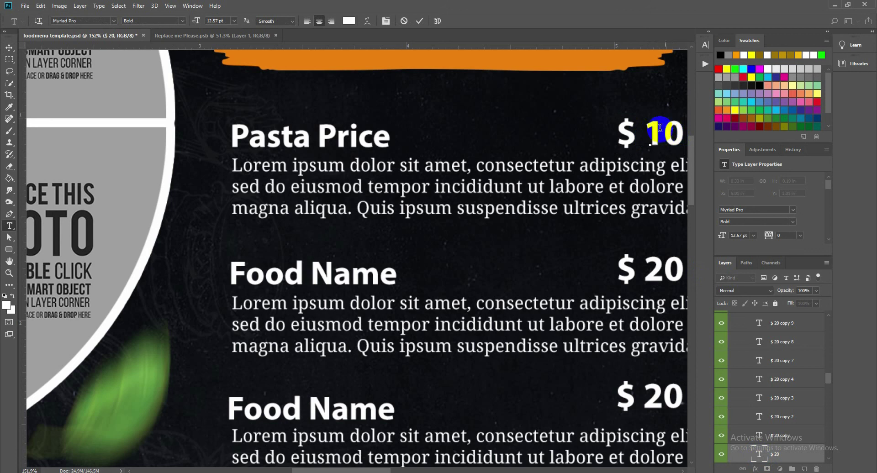
left_click(421, 19)
key("v")
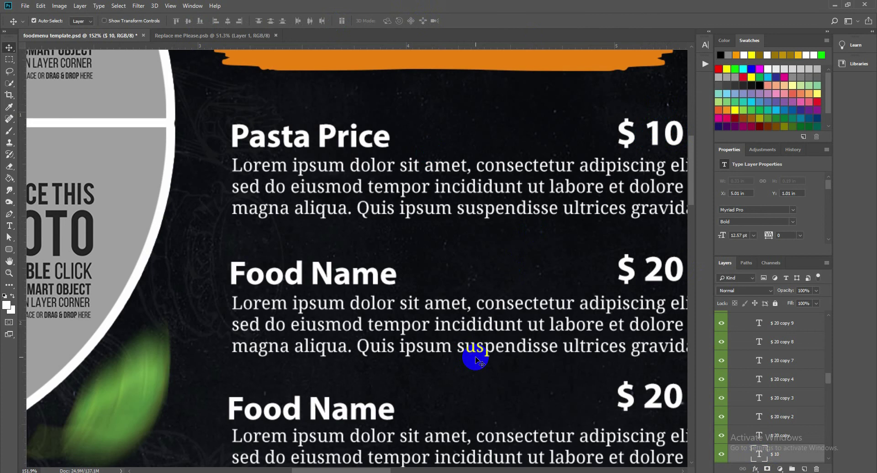
key("ctrl+0")
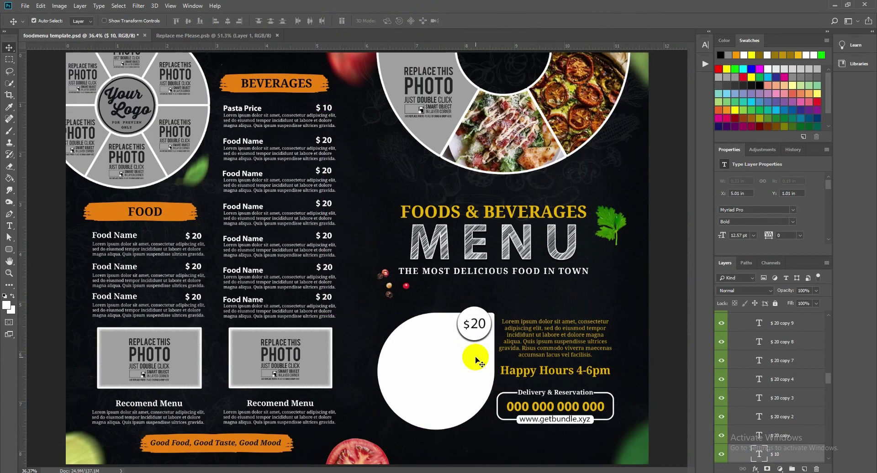
left_click(543, 419)
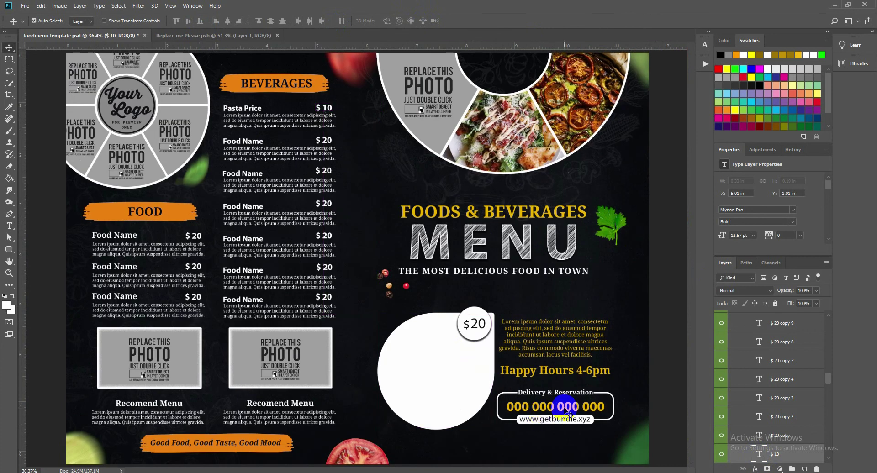
left_click_drag(389, 196, 693, 83)
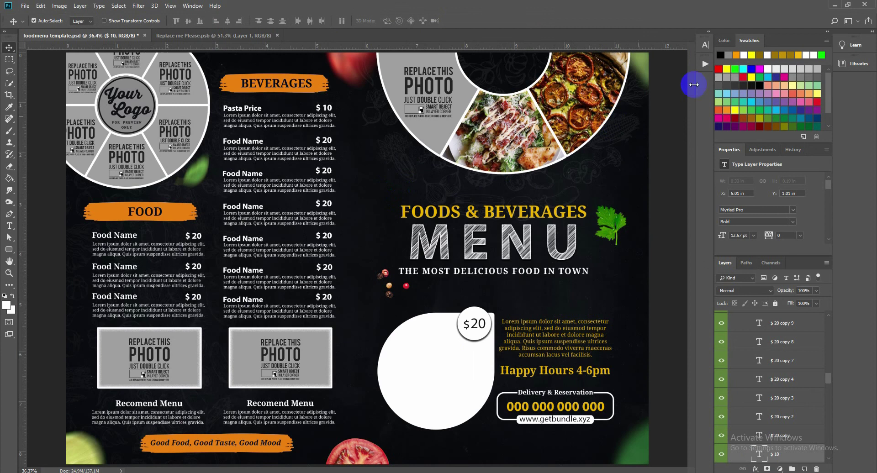
left_click(423, 177)
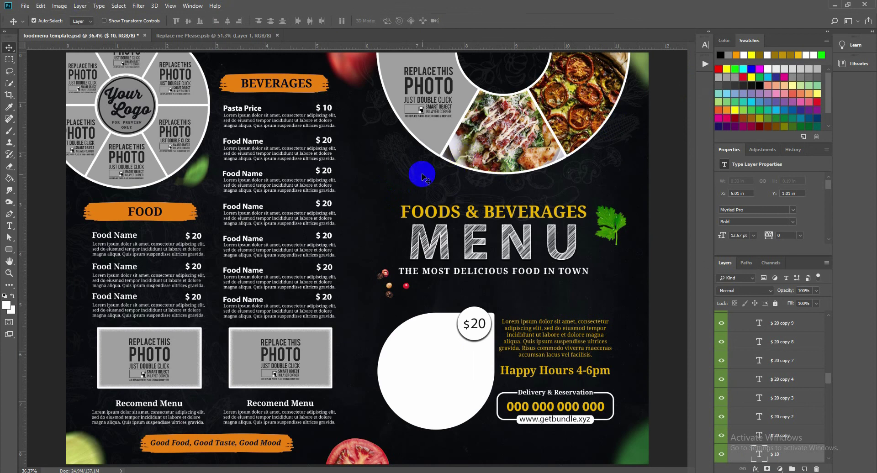
left_click(132, 45)
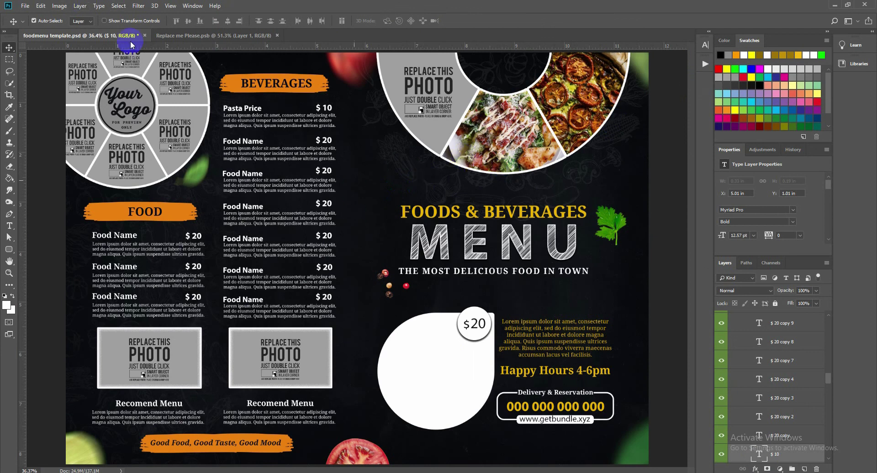
left_click(26, 7)
left_click(25, 7)
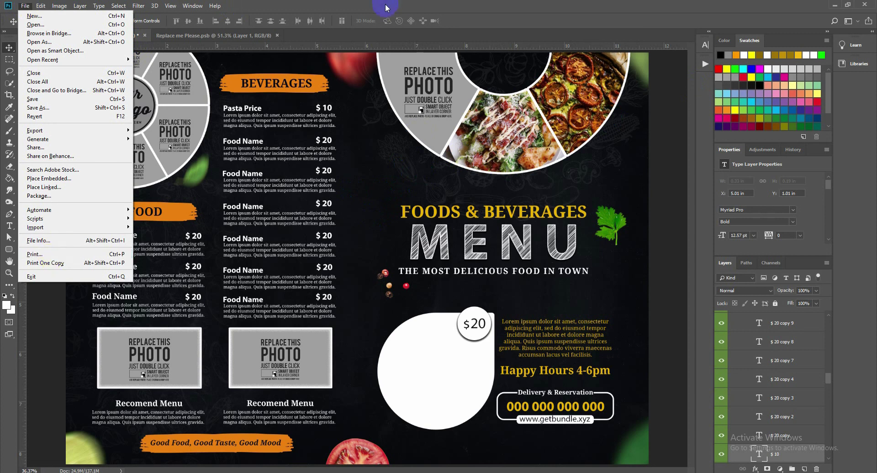
left_click(310, 151)
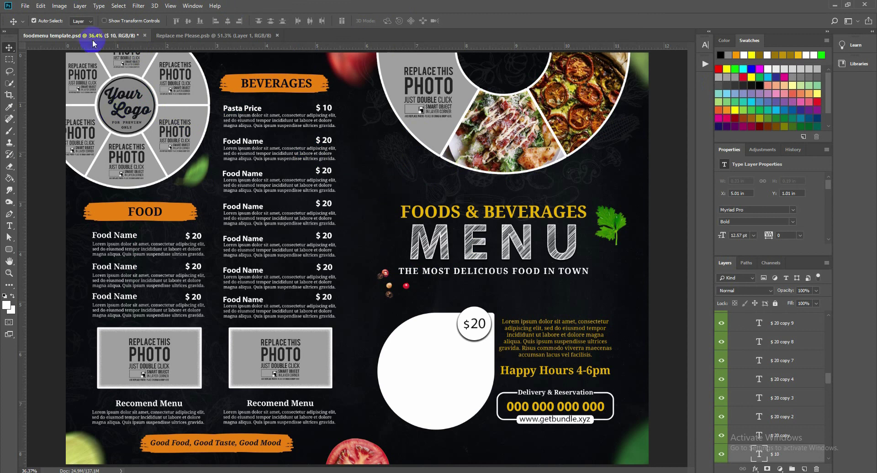
left_click(58, 7)
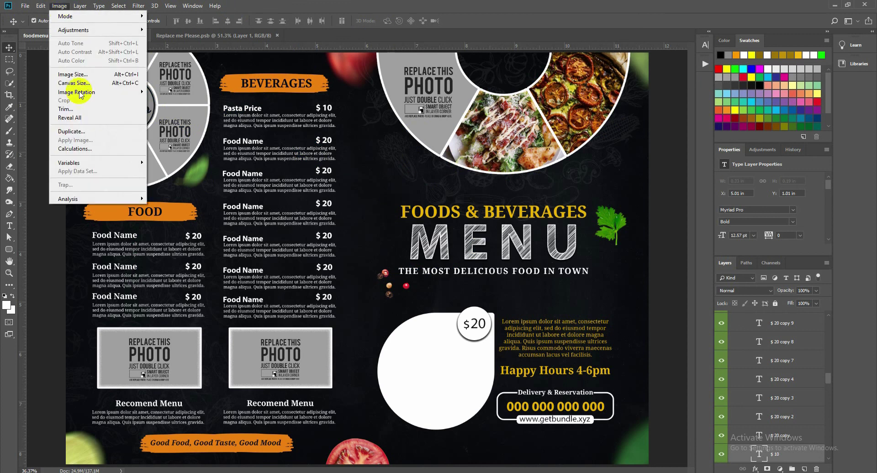
left_click(92, 75)
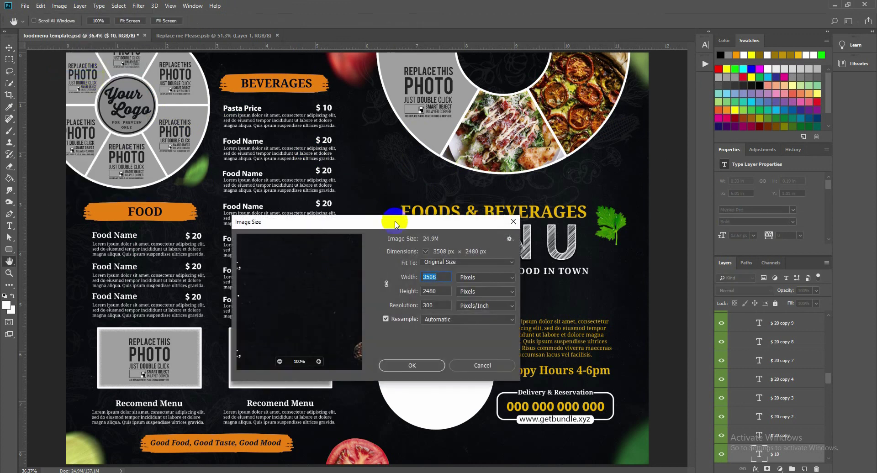
left_click_drag(395, 219, 395, 182)
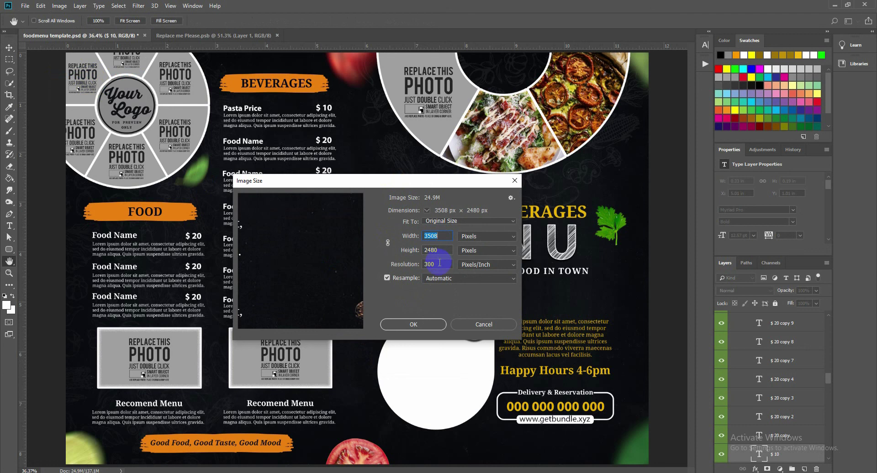
left_click(493, 325)
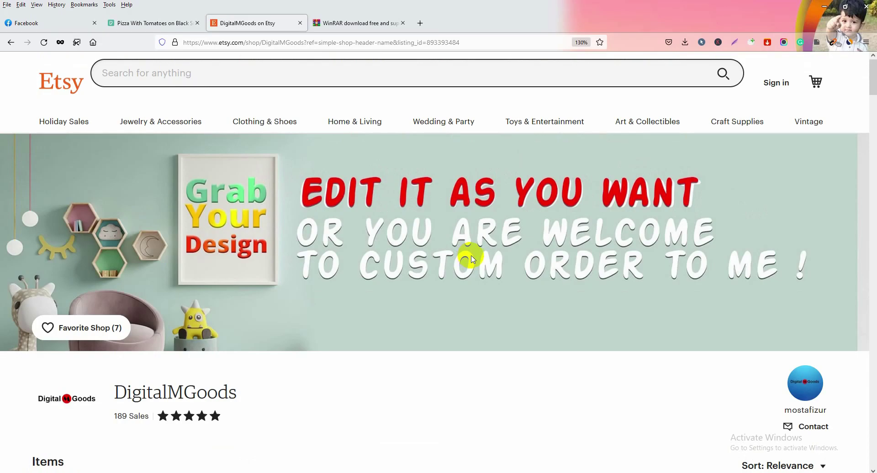
Step: Scroll the Etsy shop page to view the featured food menu templates priced USD 2.99
scroll(473, 261, "down", 10)
scroll(472, 261, "up", 6)
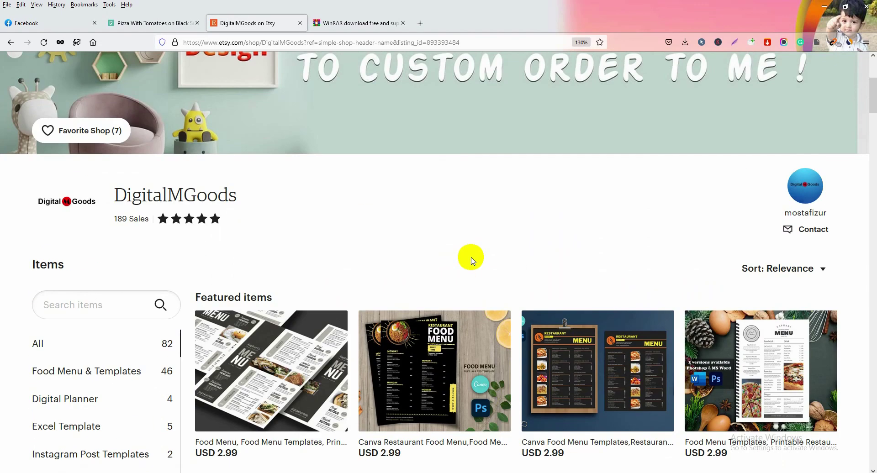